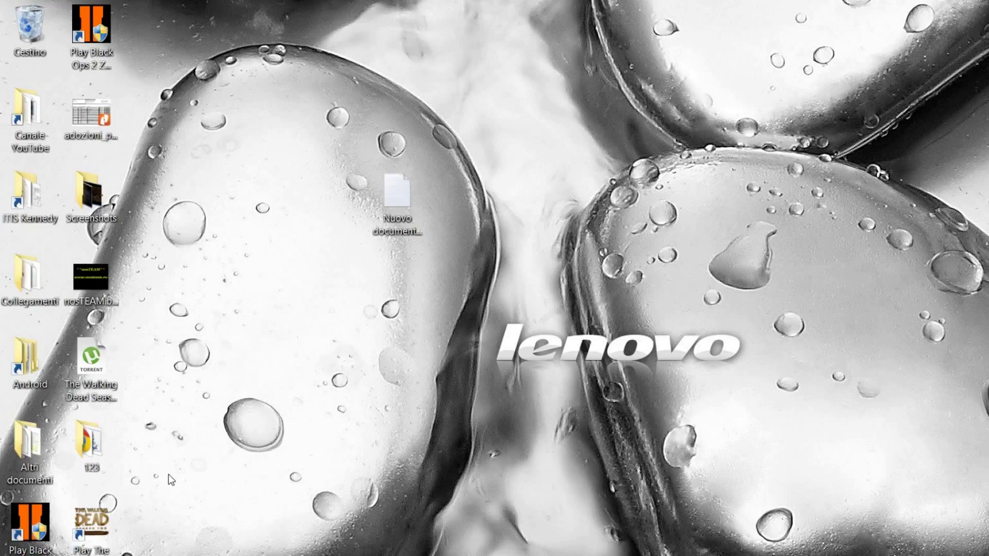
Switch to Chrome and reload the YouTube search results for "amid the ruins download".
click(64, 554)
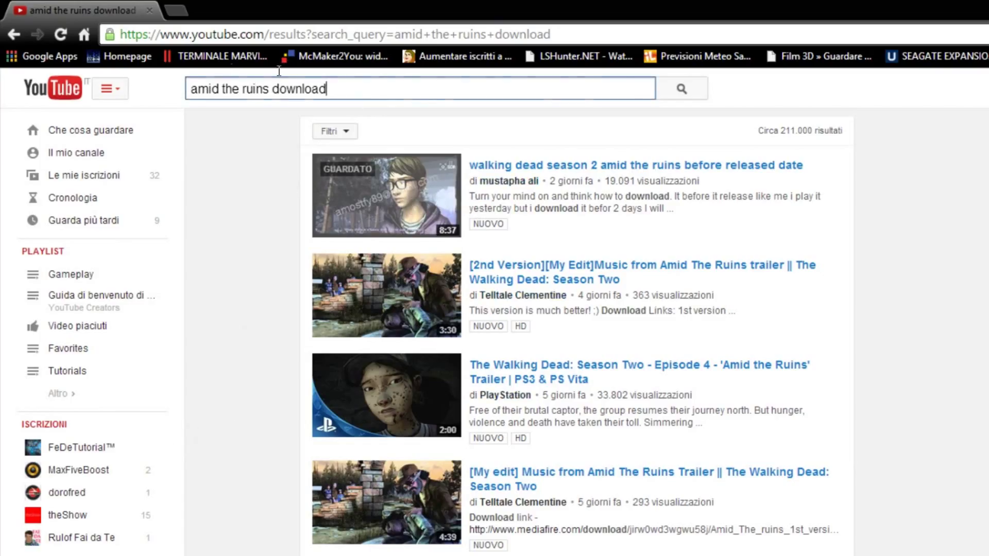
click(62, 34)
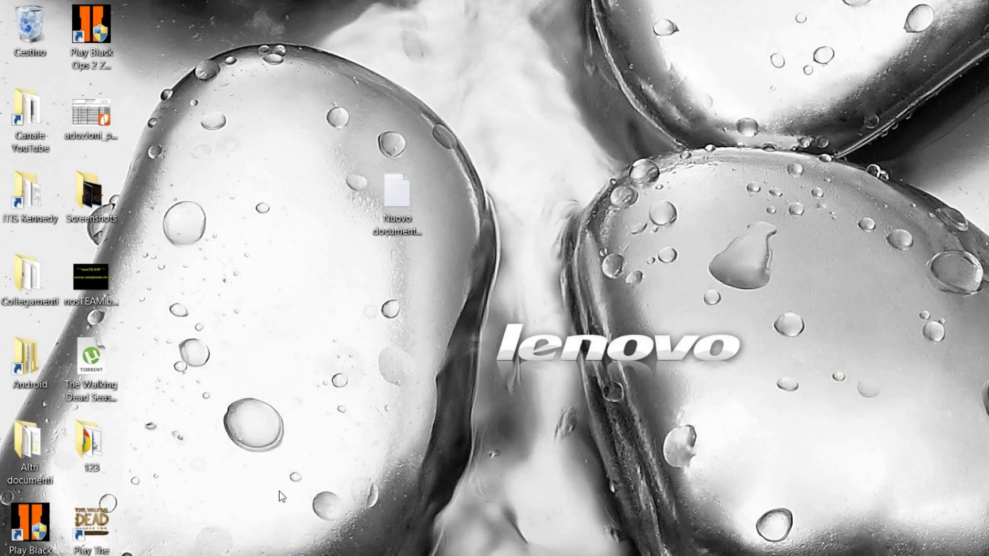
Move the torrent file to the open desktop area and open the containing folder of The Walking Dead Season2 Ep 1+2+3+4 from µTorrent.
drag(91, 361, 642, 273)
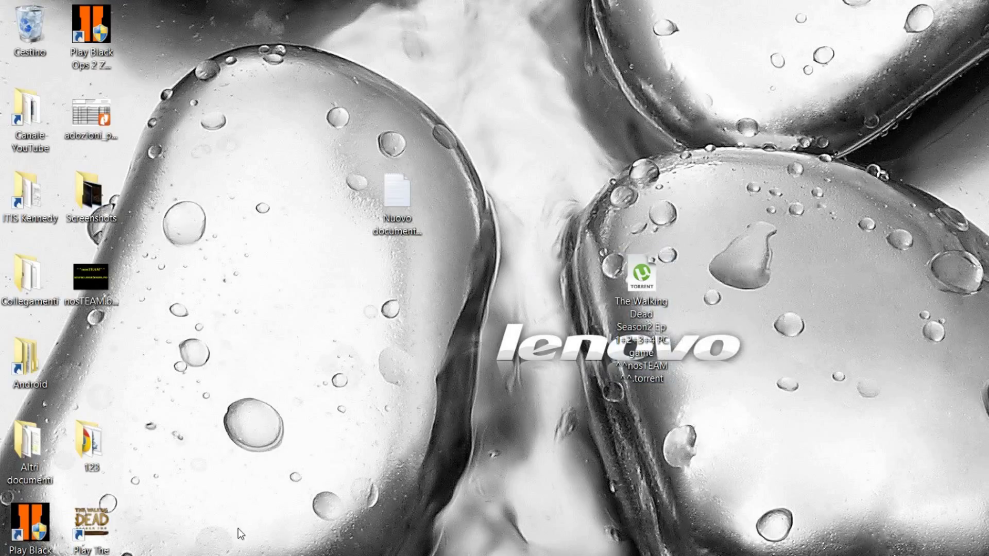
click(242, 554)
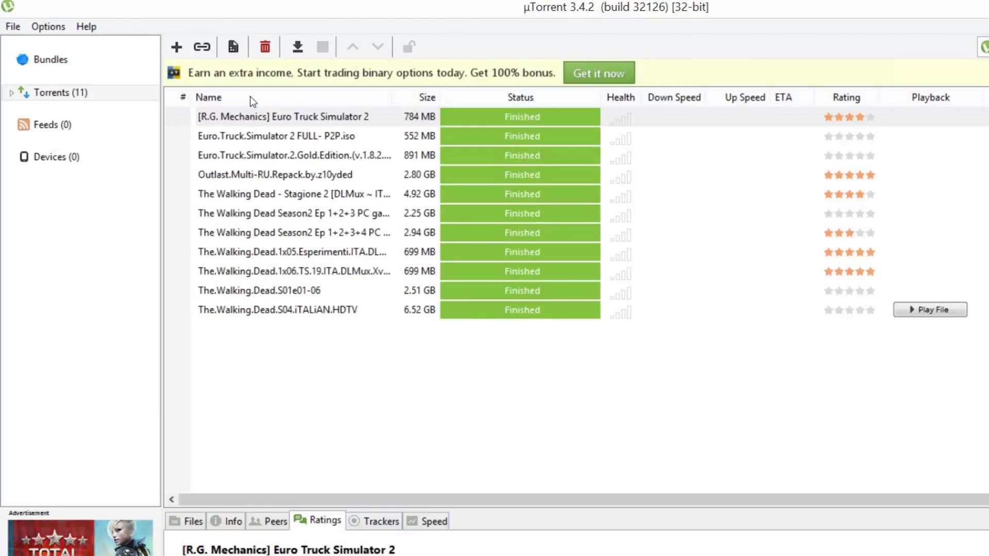
click(247, 252)
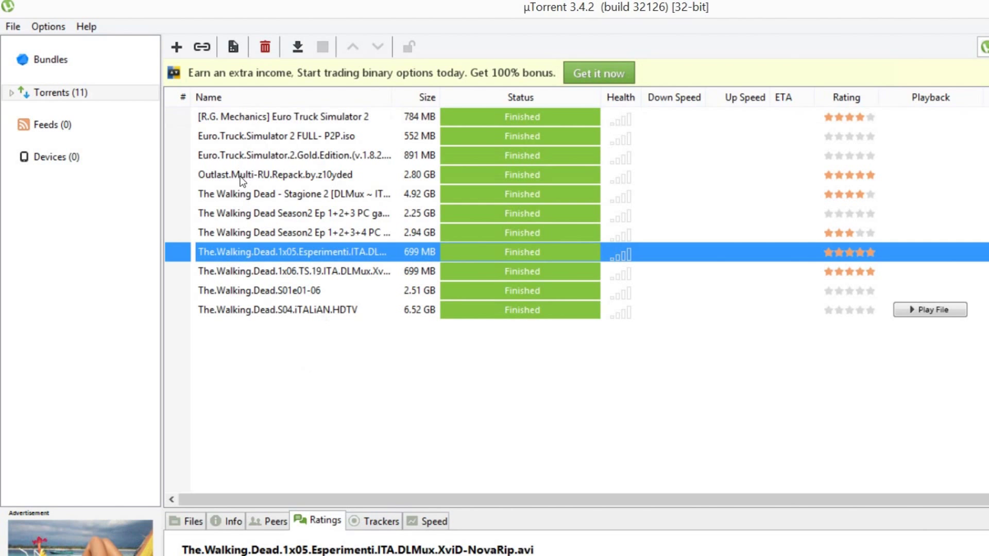
click(304, 232)
right_click(304, 232)
click(391, 283)
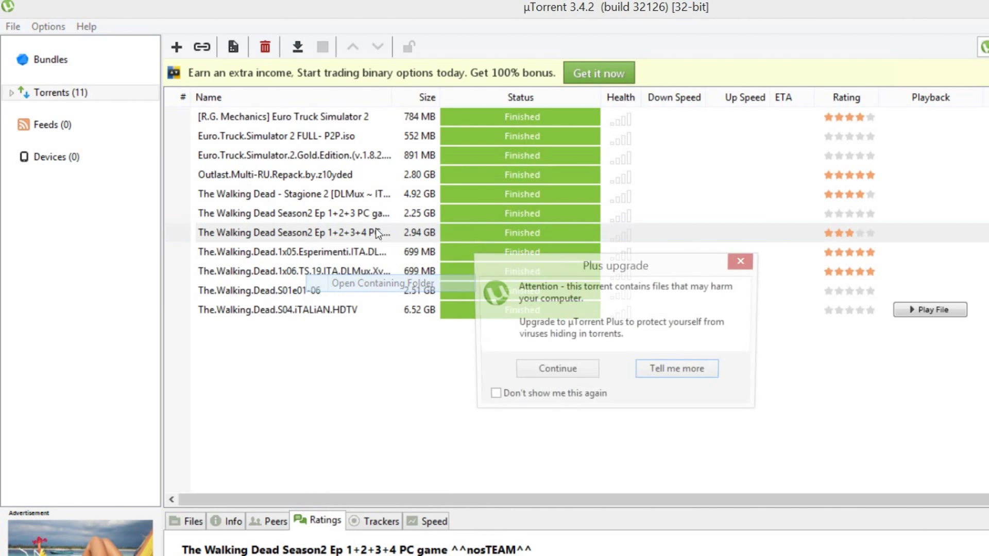
click(556, 372)
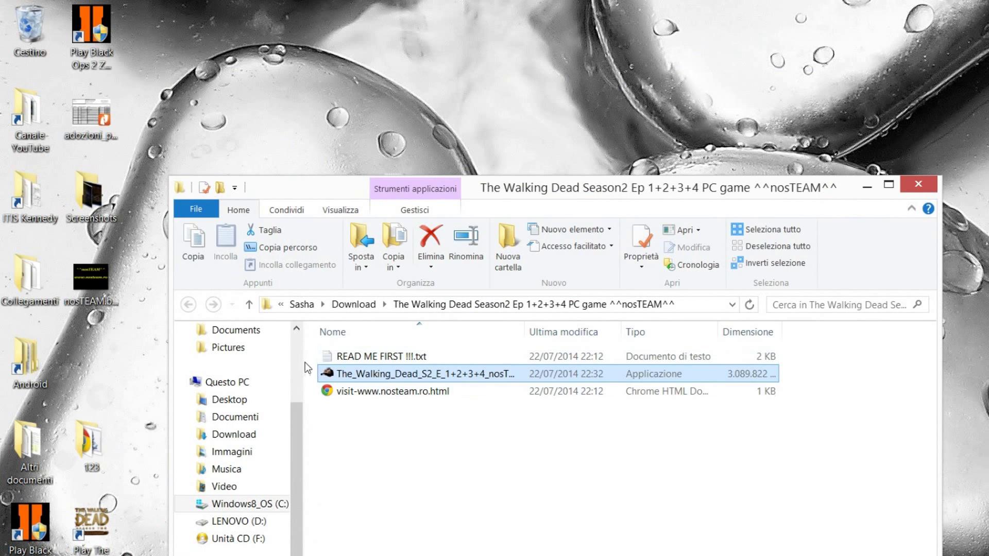
Run the The_Walking_Dead_S2_E_1+2+3+4 application, browse the possible destination folders, and cancel the selection.
drag(386, 459, 383, 351)
click(387, 412)
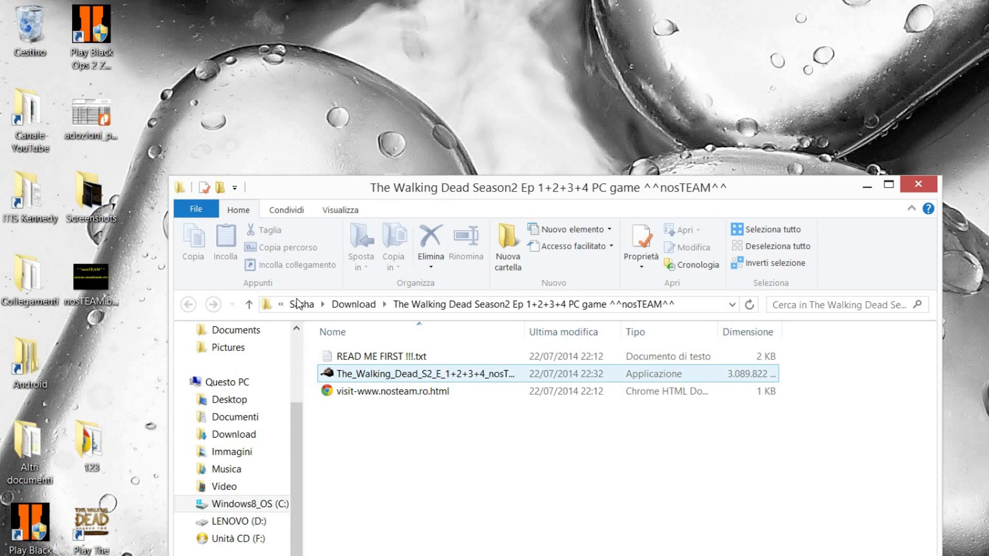
double_click(342, 375)
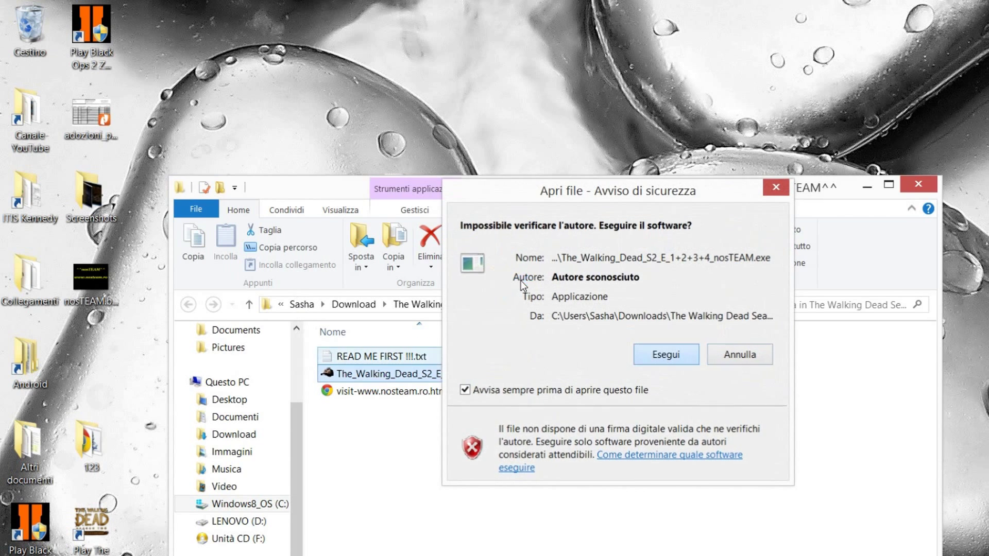
key(Return)
click(769, 407)
drag(719, 330, 720, 354)
click(698, 437)
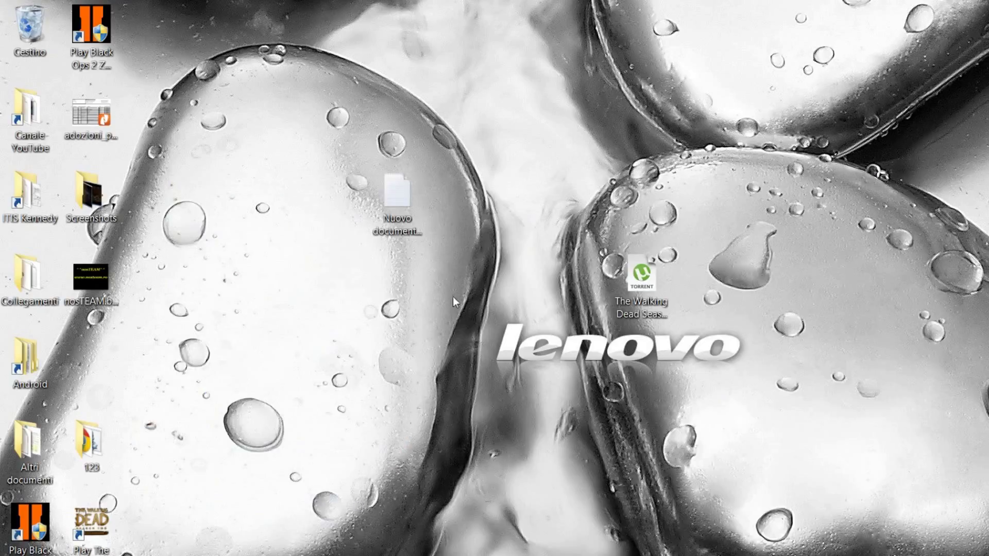
click(642, 276)
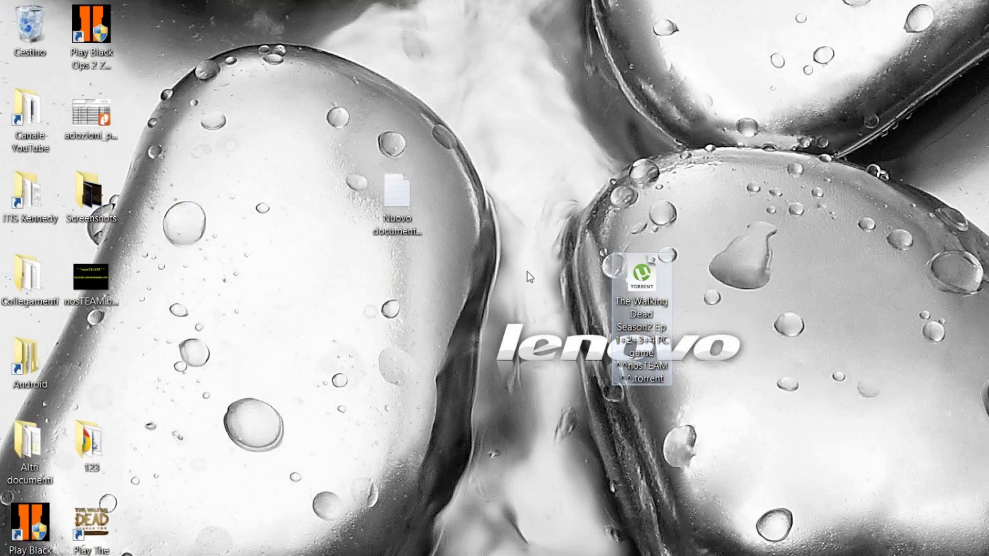
click(440, 290)
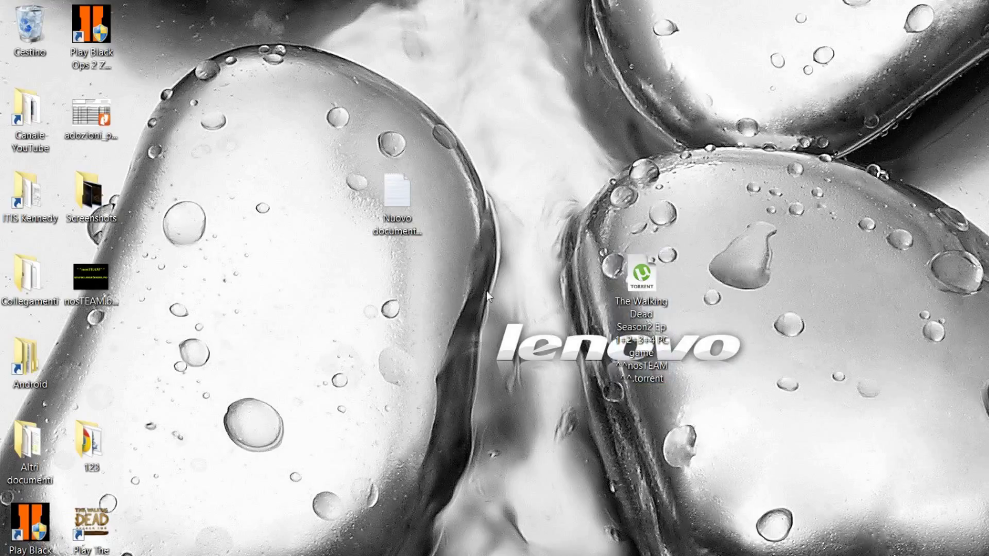
click(508, 285)
drag(592, 225, 651, 412)
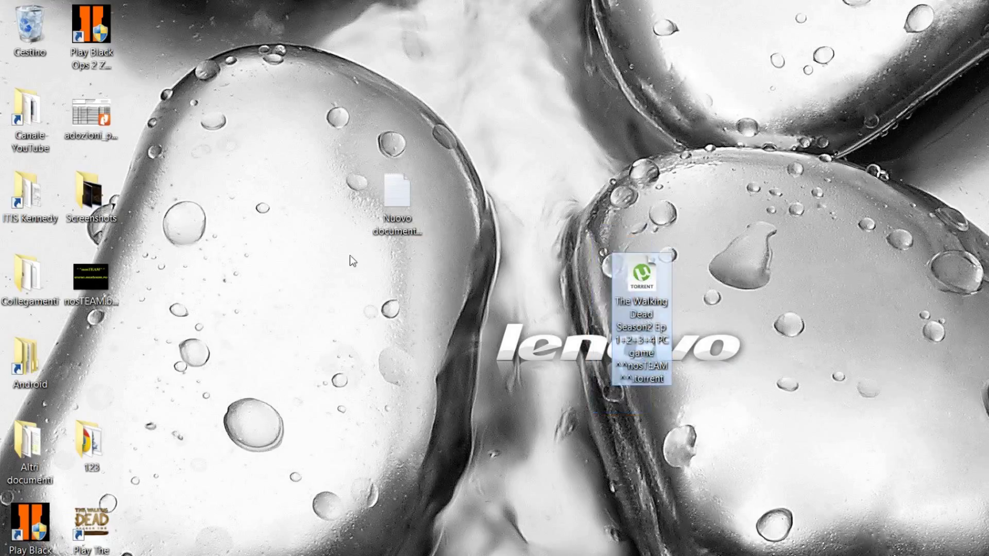
click(356, 336)
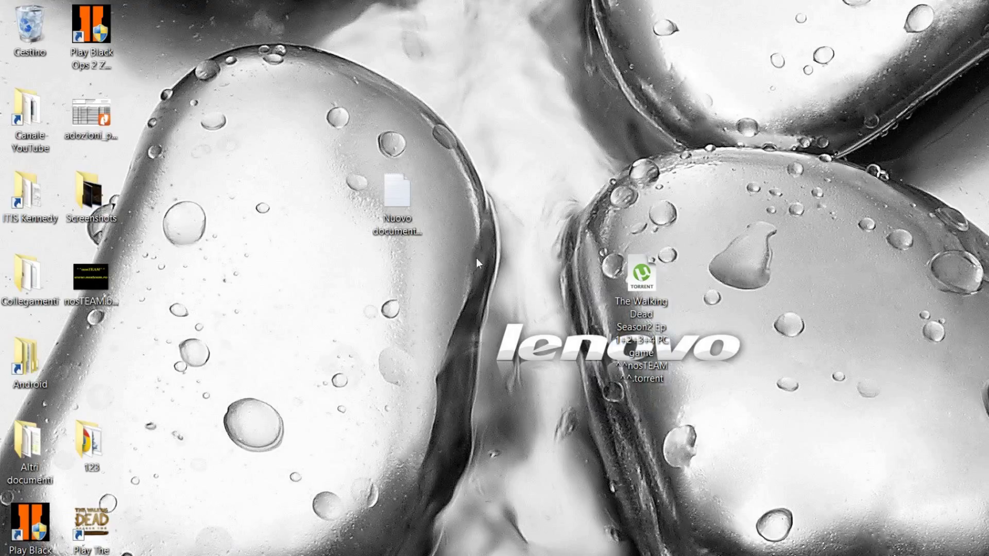
drag(581, 203, 673, 399)
click(577, 336)
Open the containing folder of The Walking Dead Season2 Ep 1+2+3+4 from µTorrent, accepting the upgrade warning.
click(238, 552)
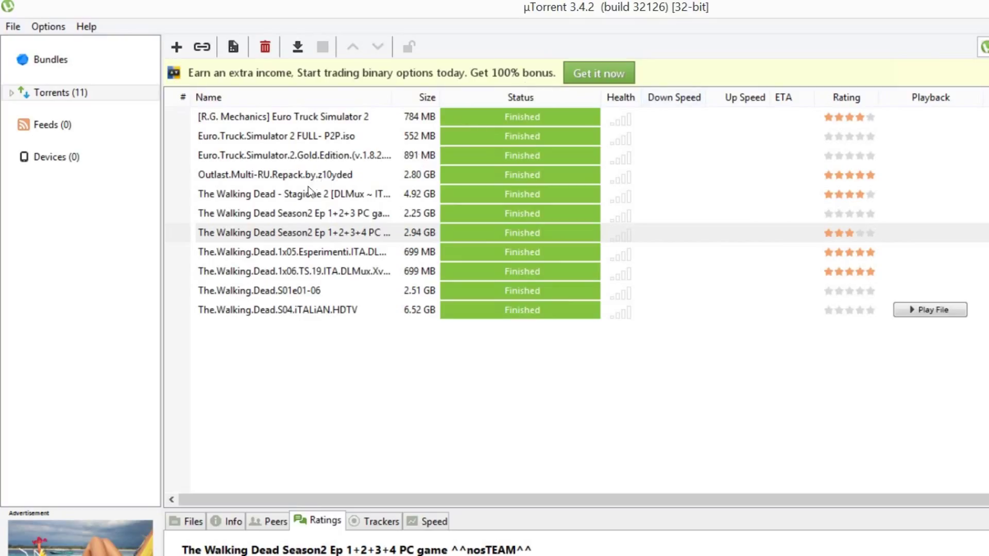
right_click(326, 233)
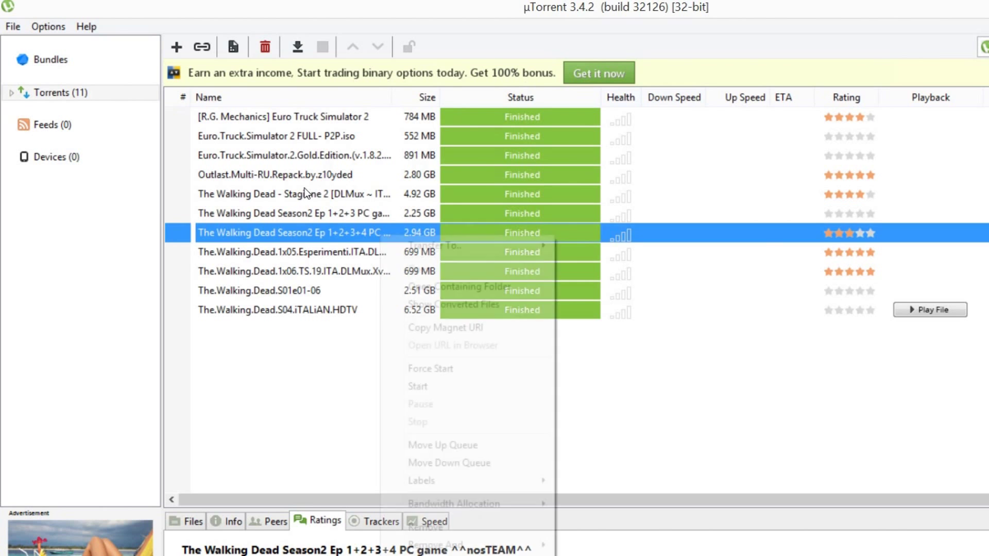
click(412, 287)
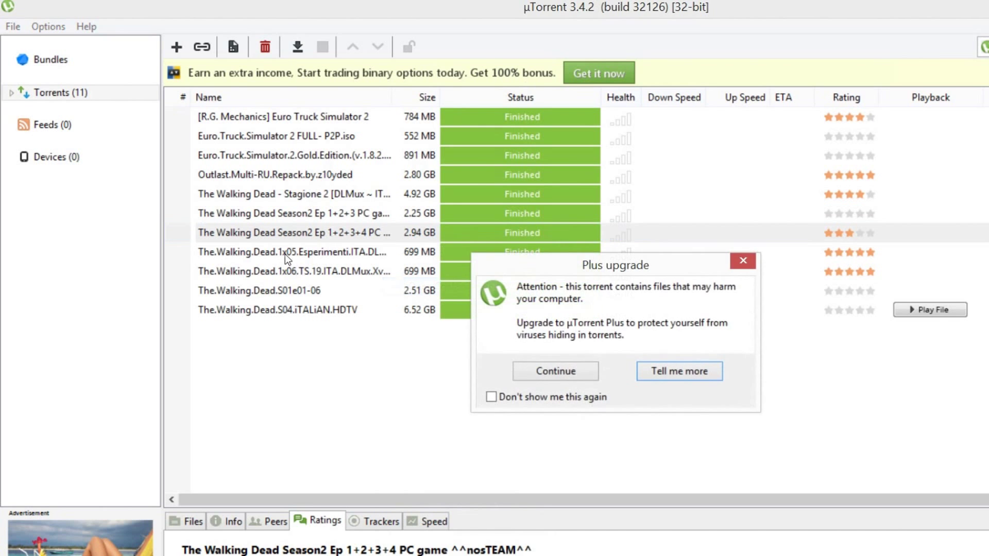
click(536, 370)
click(979, 6)
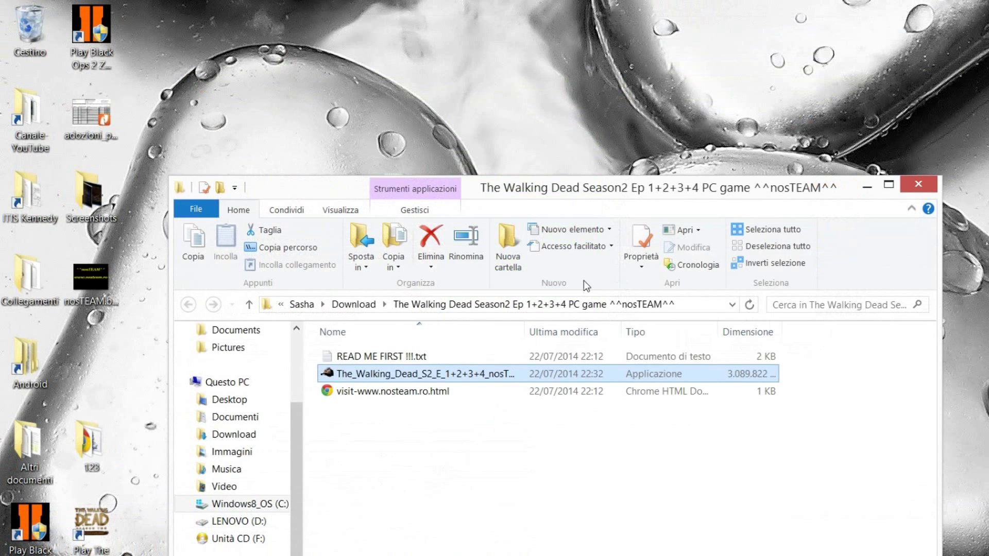
Run the The_Walking_Dead_S2_E_1+2+3+4 installer and choose the Desktop as destination folder.
click(350, 391)
click(351, 374)
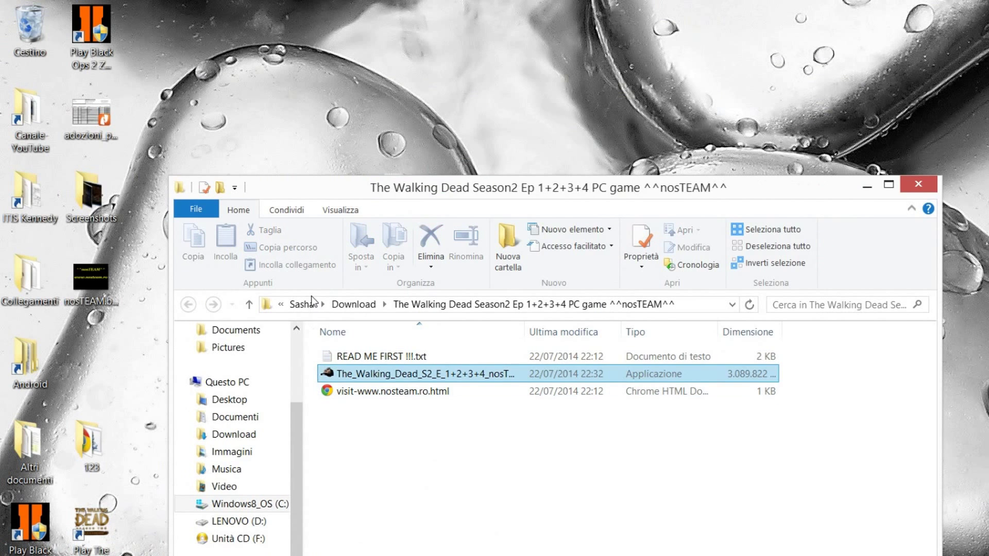
key(Return)
click(666, 354)
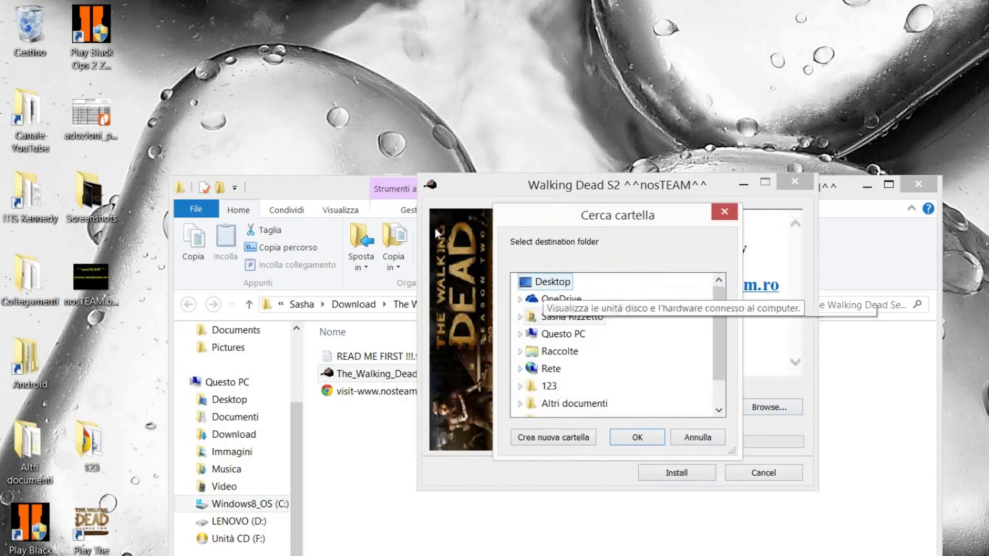
key(Return)
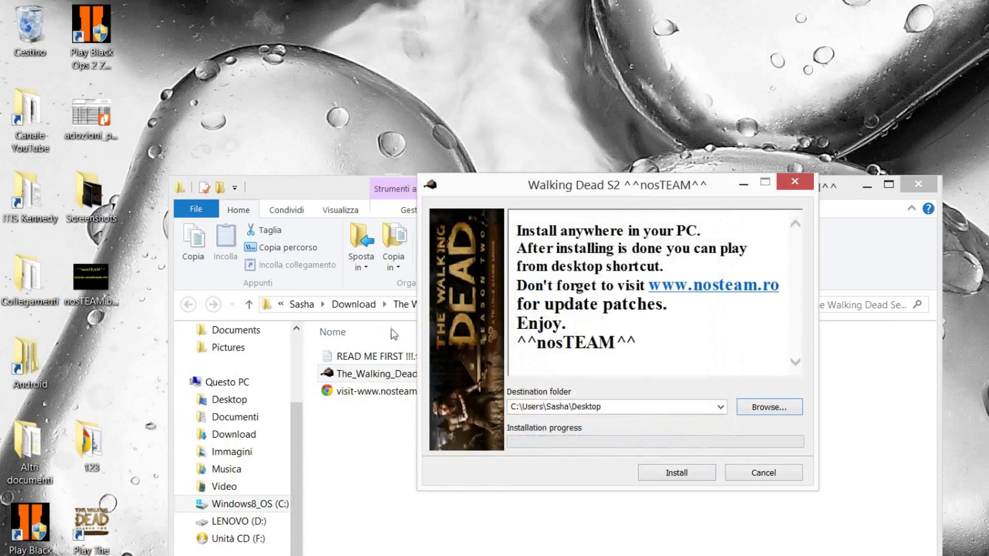
Extend the installer's destination path to the 123 folder on the Desktop, and cancel the installation.
key(shift+Tab)
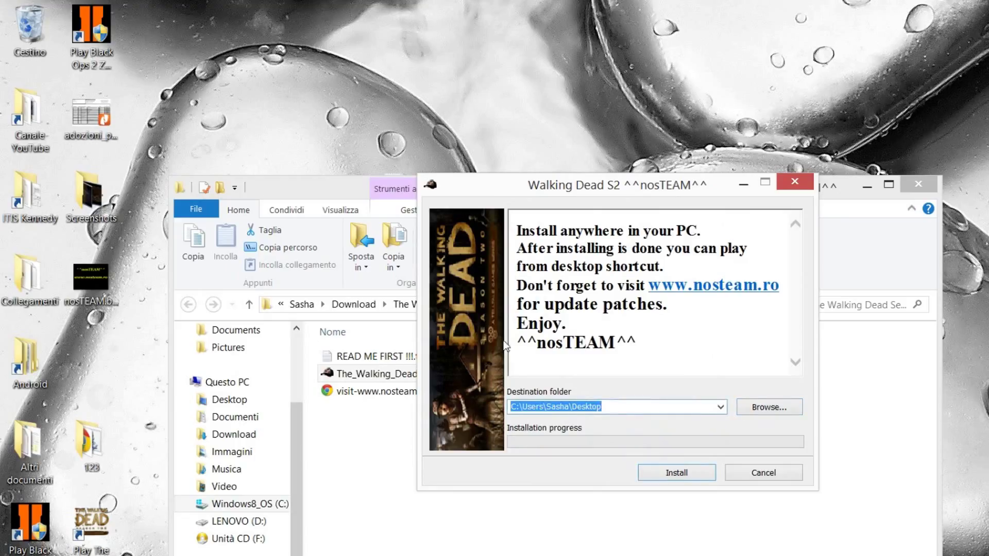
key(End)
text(\)
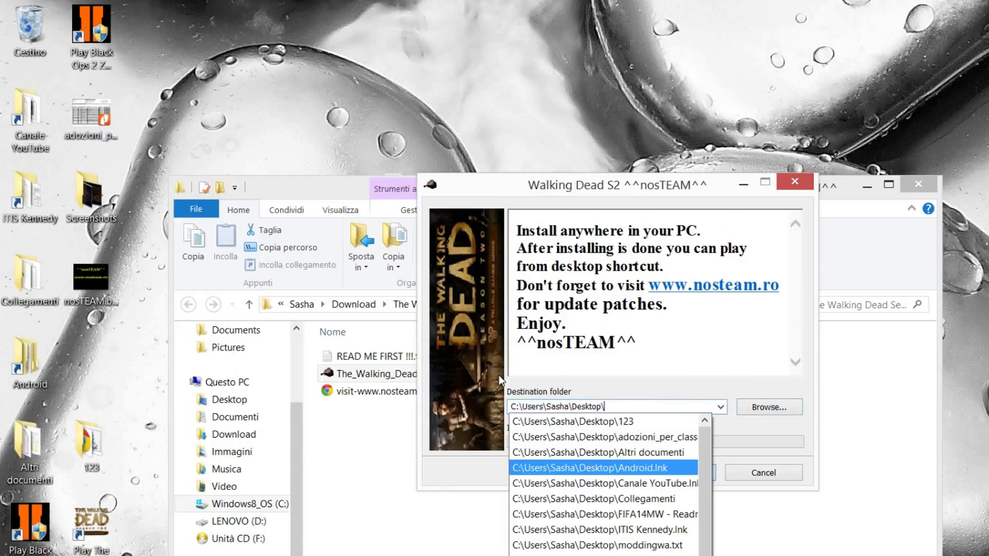
text(123)
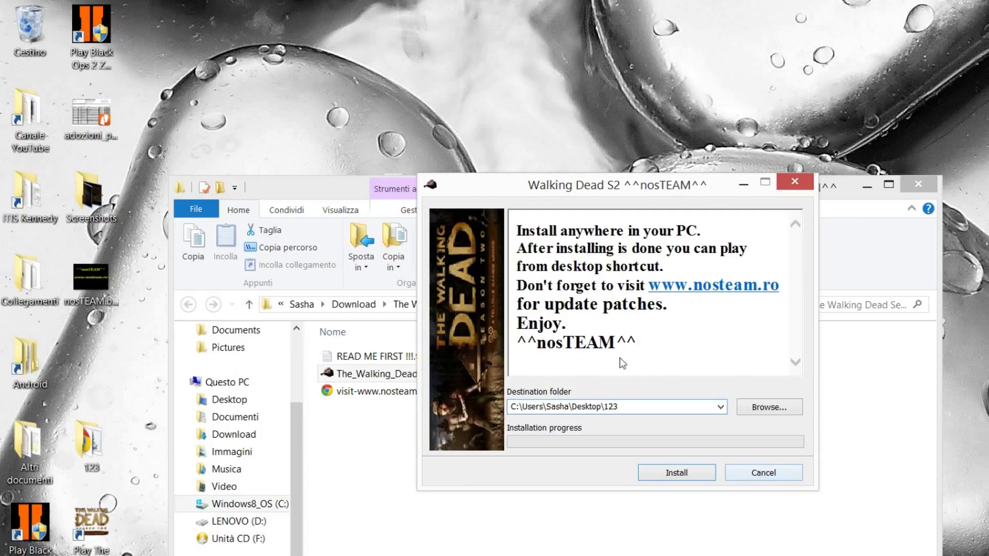
click(763, 473)
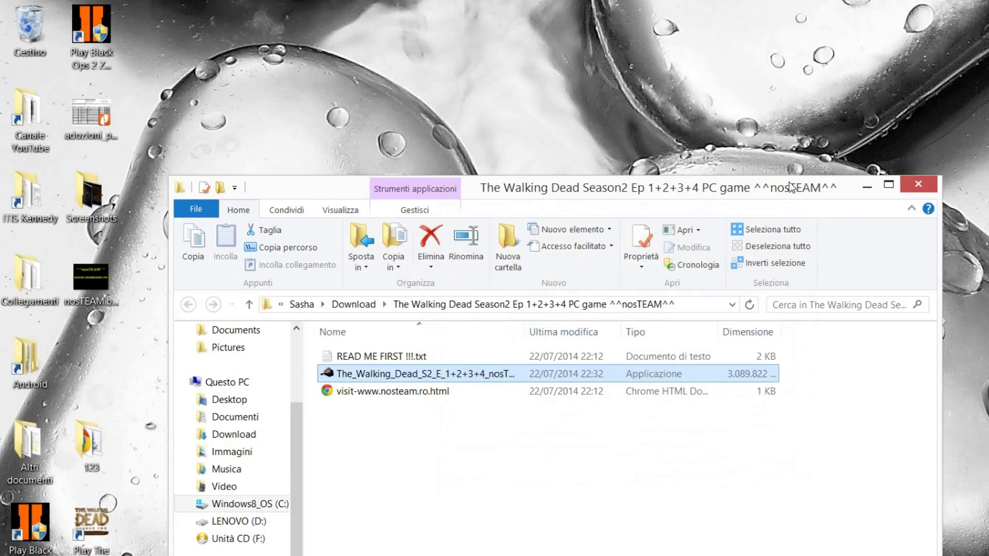
Close the game folder and rearrange the desktop, with the 123 folder in the open area and the torrent file back among the icons.
click(918, 184)
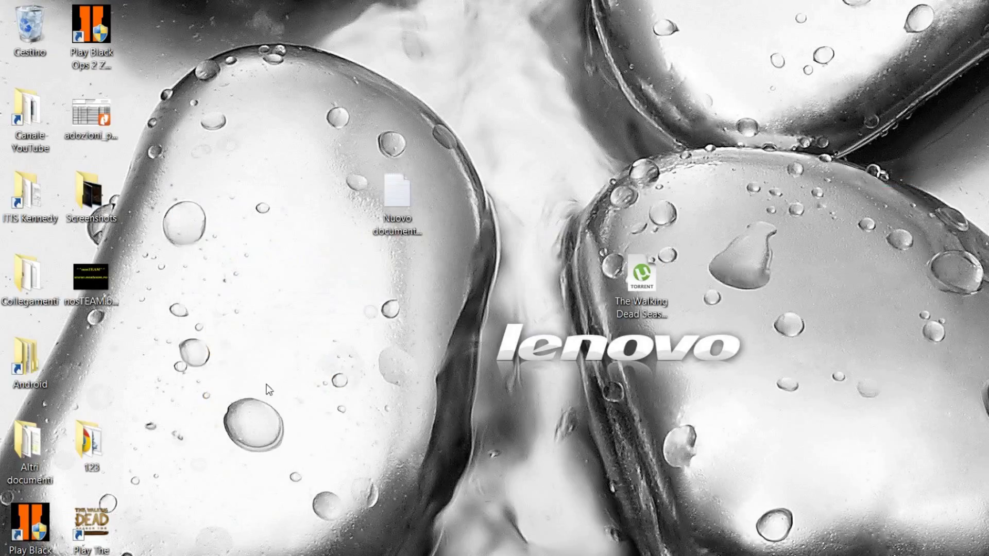
drag(92, 443, 704, 361)
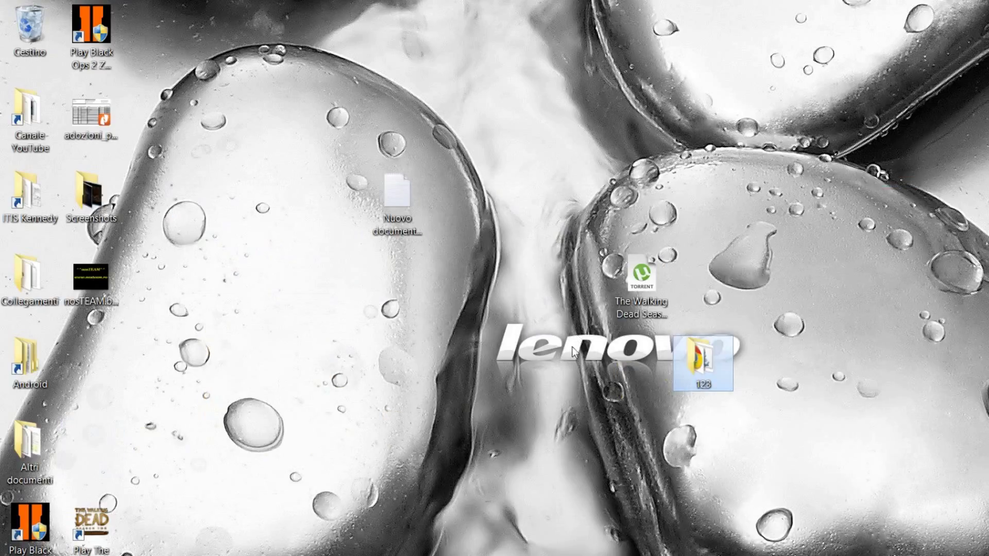
drag(641, 276, 91, 440)
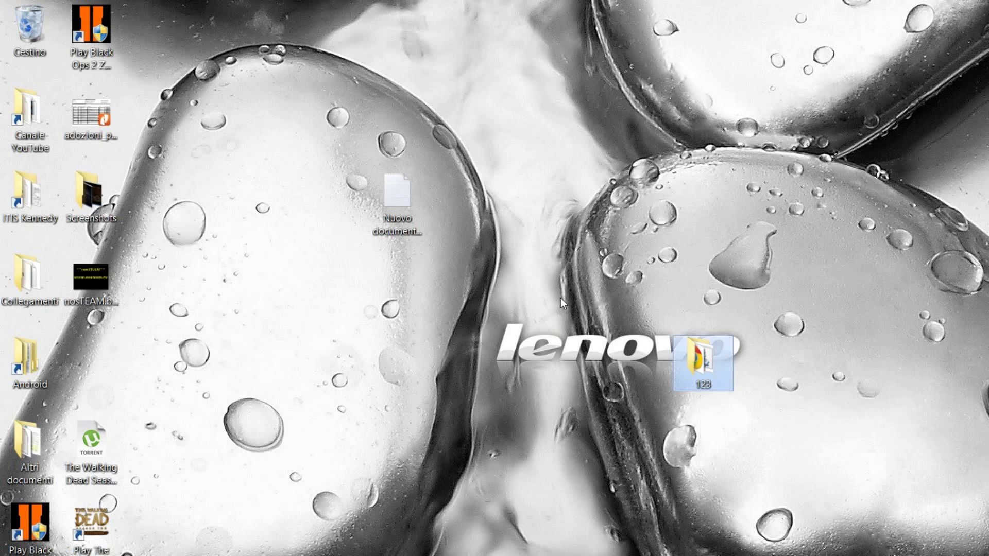
double_click(701, 372)
drag(486, 461, 394, 360)
drag(387, 453, 371, 348)
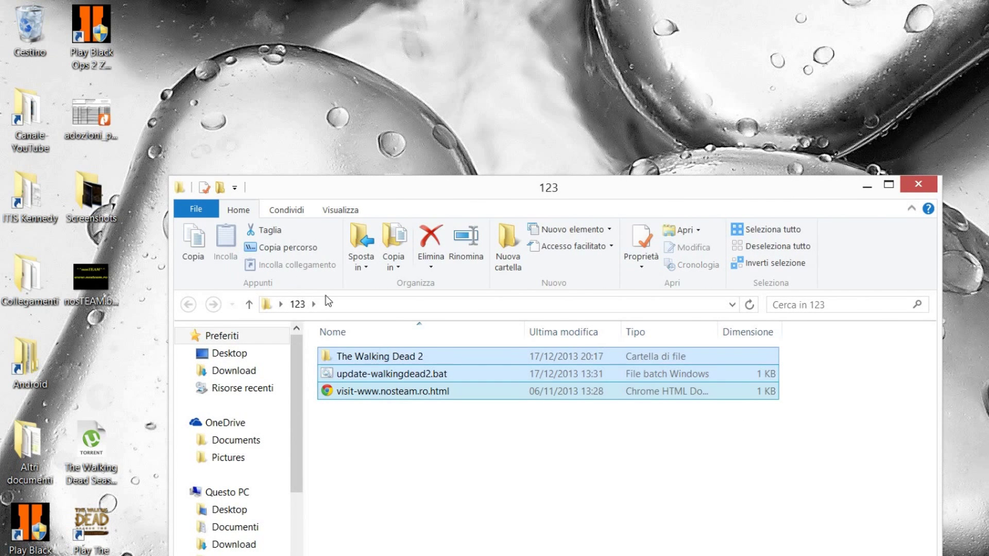
right_click(407, 361)
click(444, 288)
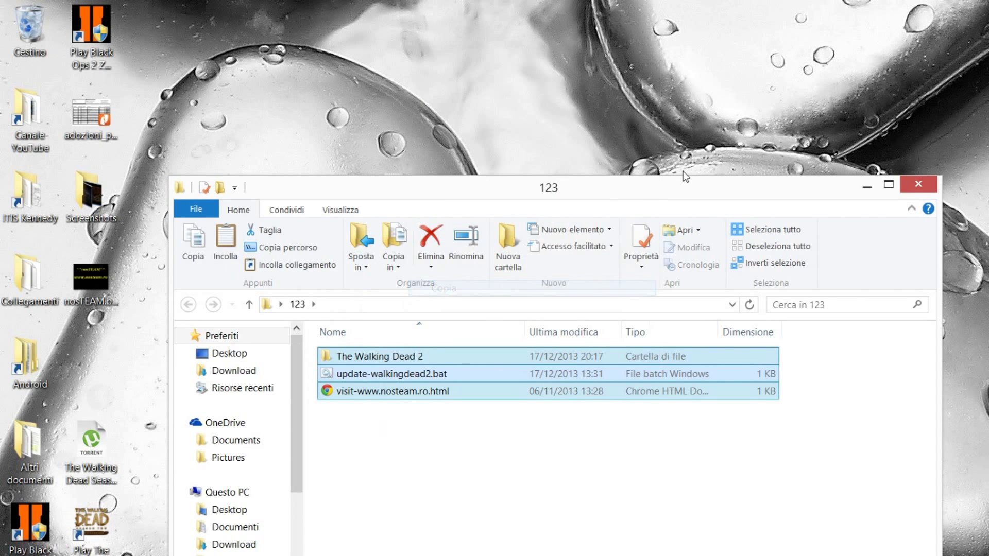
click(918, 183)
Open the Programmi (x86) folder on the Windows8_OS (C:) drive.
right_click(74, 554)
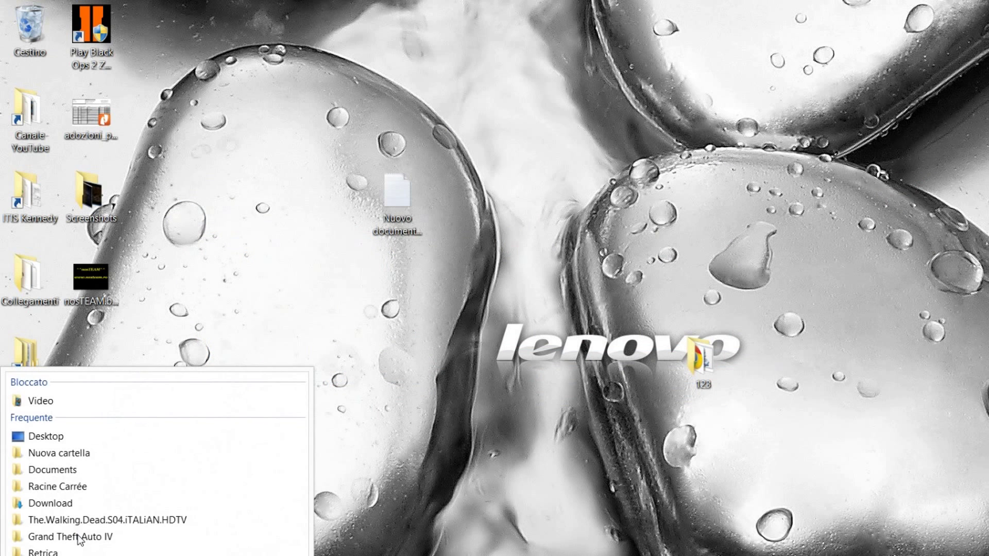
key(super+e)
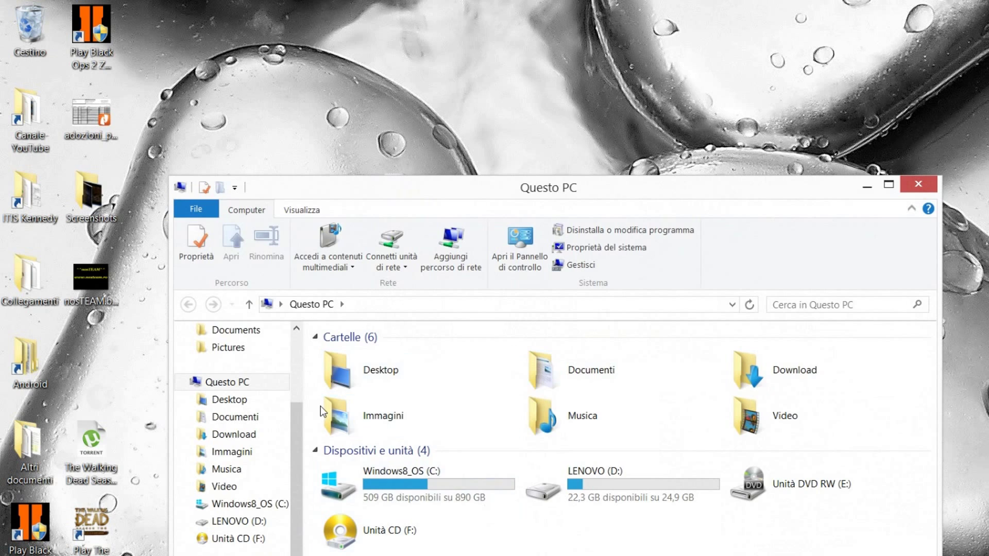
double_click(400, 484)
scroll(423, 479, down, 1)
key(Down)
key(Down)
key(Down)
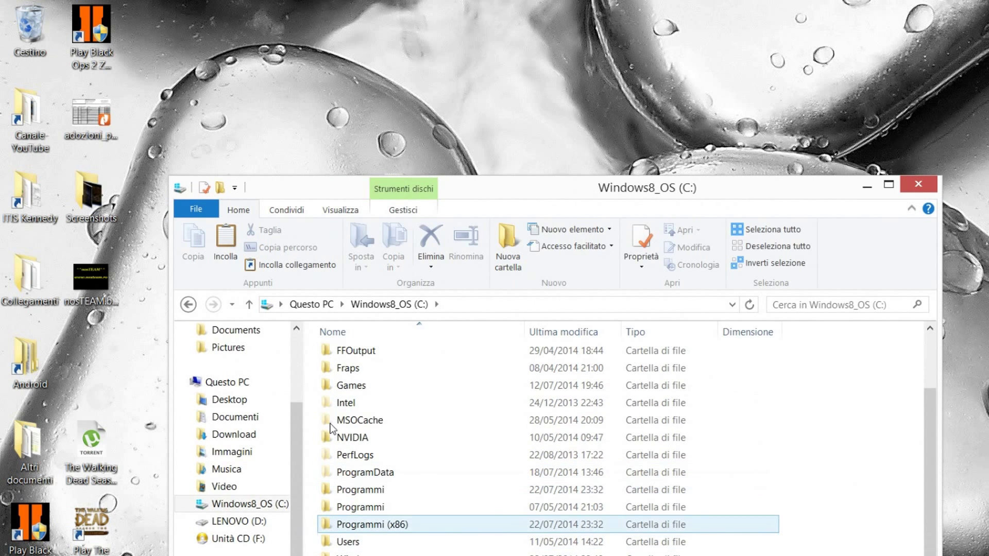
key(Up)
key(Up)
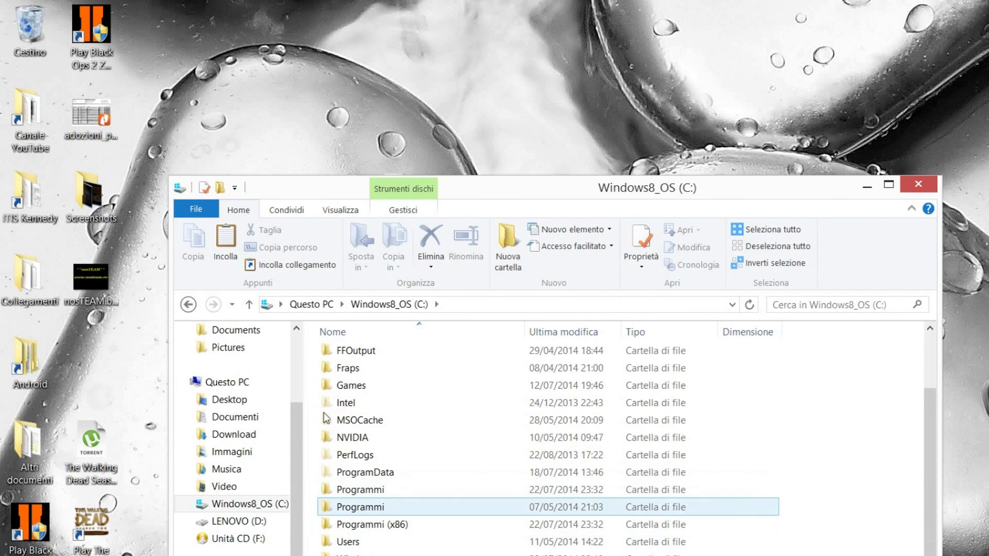
double_click(406, 524)
Find and open The Walking Dead Season 2 folder inside Programmi (x86).
scroll(408, 498, down, 9)
key(Down)
key(Down)
key(Down)
key(Down)
key(Down)
key(Down)
key(Down)
key(Down)
key(Down)
key(Down)
key(Down)
key(Down)
key(Down)
key(Down)
key(Down)
key(Down)
key(Down)
key(Down)
key(Down)
key(Down)
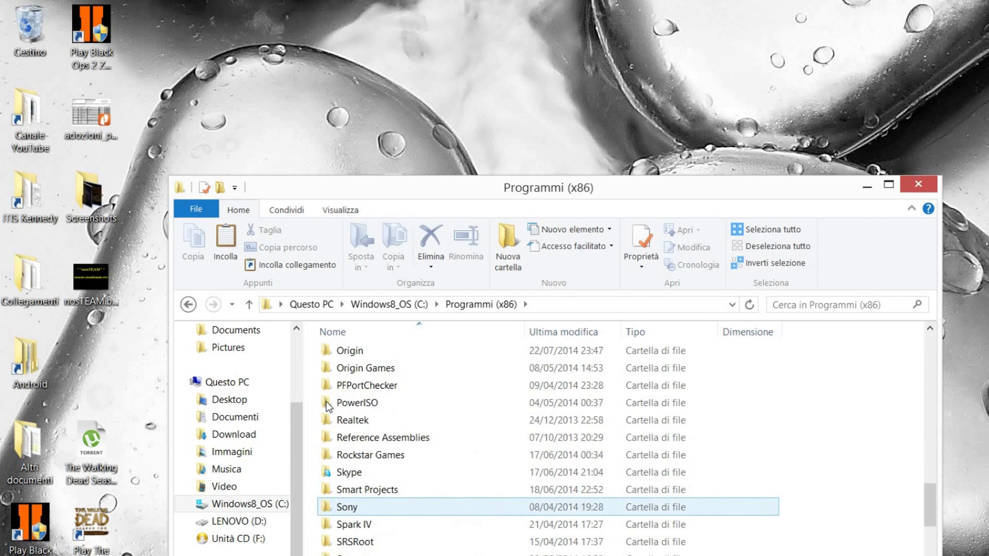
key(Up)
key(Up)
key(Up)
key(Up)
key(Up)
key(Up)
key(Down)
key(Down)
key(Down)
key(Return)
key(Down)
key(Down)
key(Down)
key(Down)
key(Down)
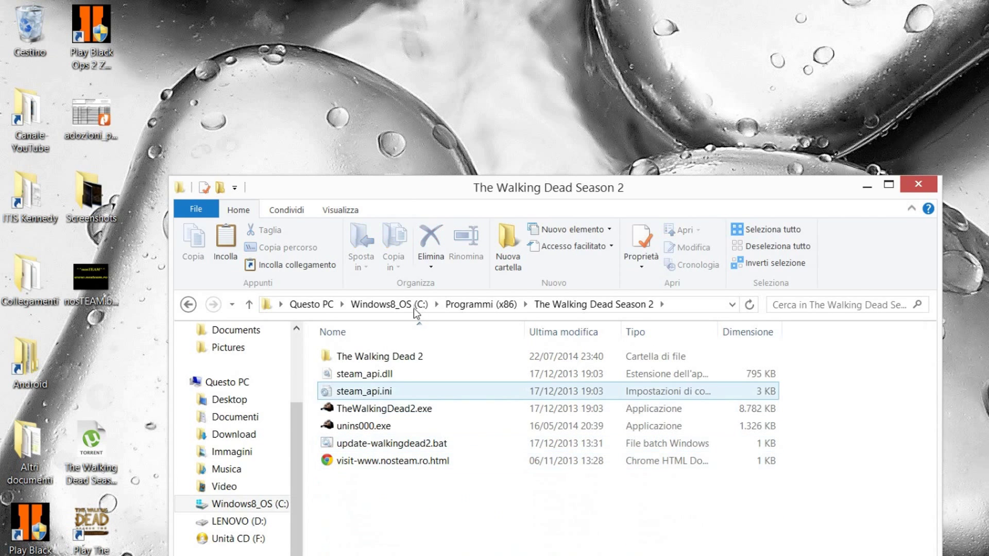
key(Up)
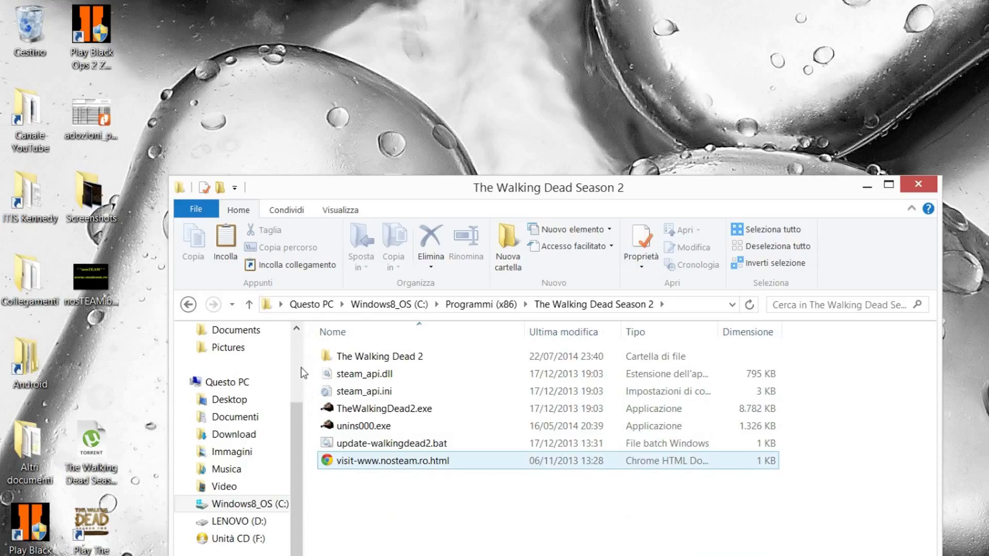
click(377, 463)
key(shift+Up)
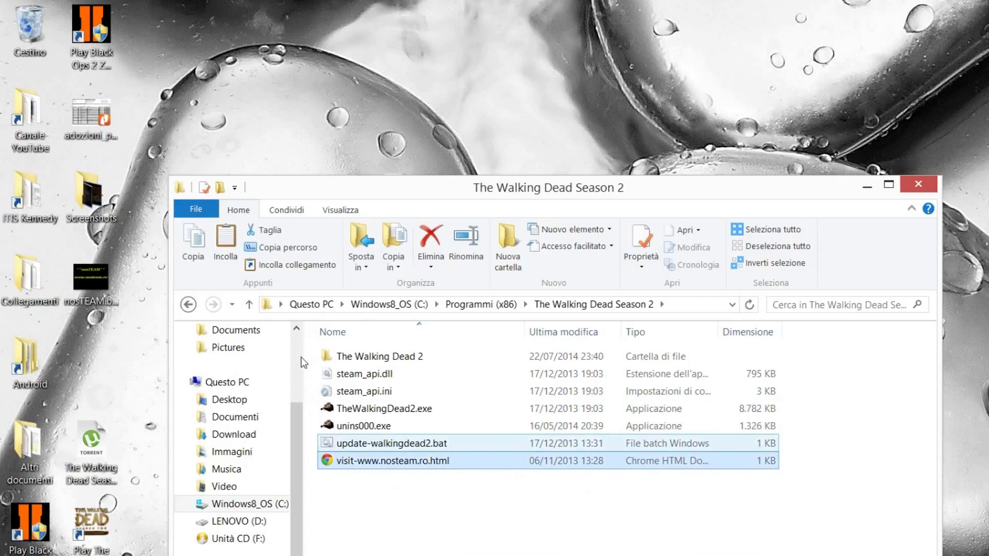
key(shift+Down)
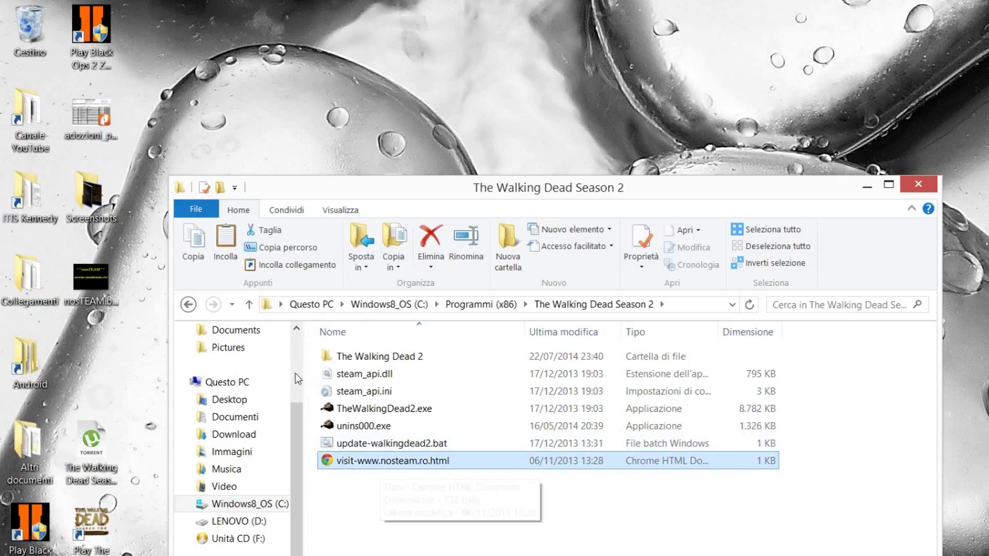
key(shift+Up)
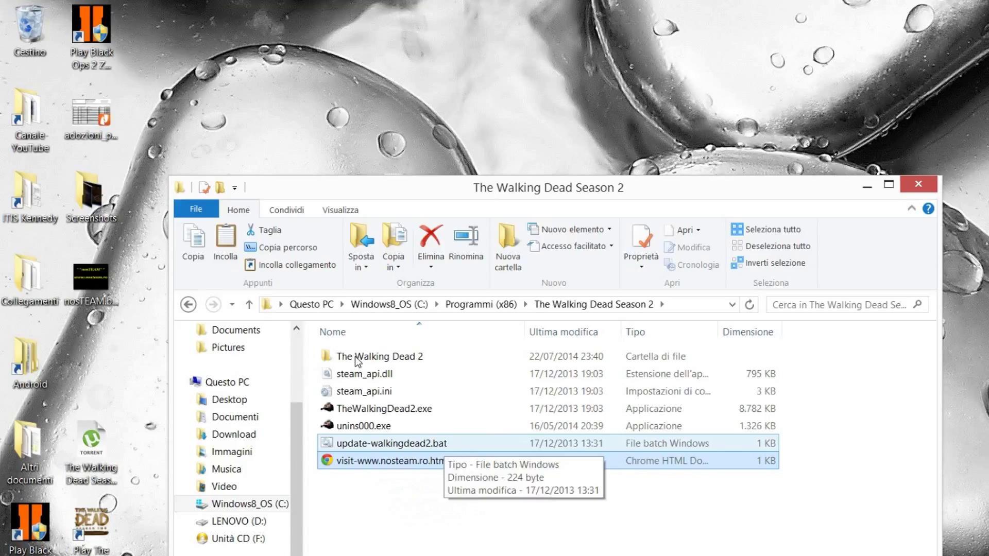
key(ctrl+Up)
key(ctrl+Up)
key(ctrl+Up)
key(ctrl+Up)
key(ctrl+space)
key(ctrl+Up)
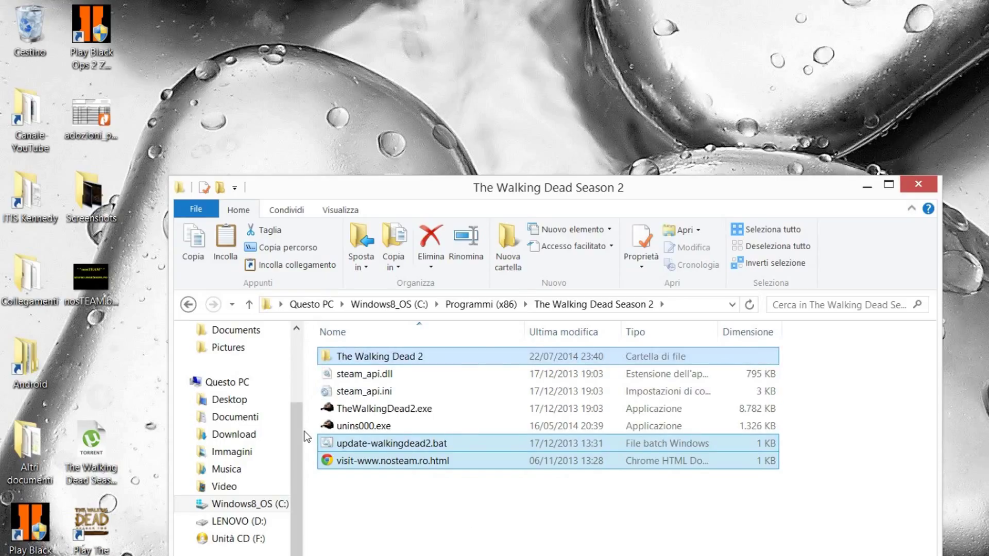
key(Delete)
click(296, 309)
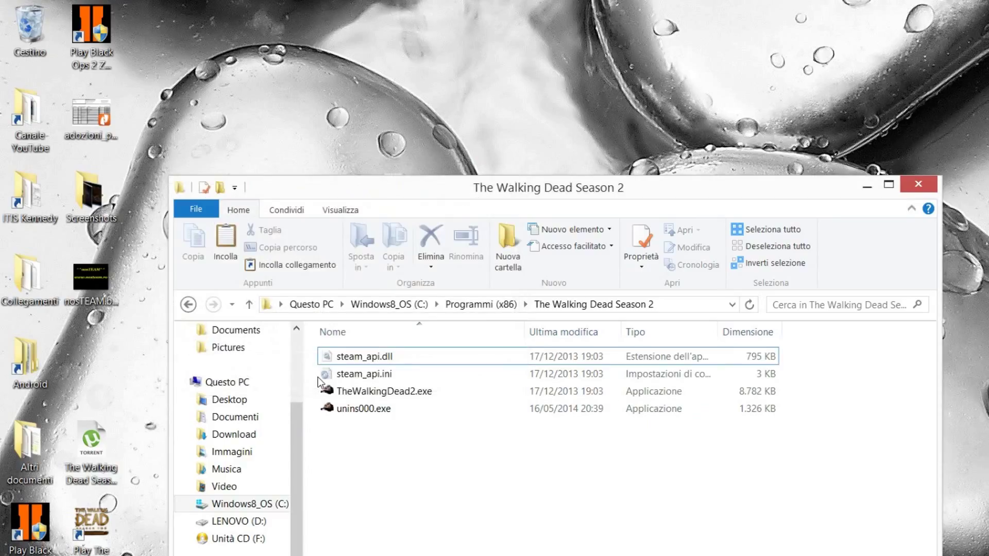
Paste the three copied items into The Walking Dead Season 2 folder, granting administrator permission for all current items.
right_click(396, 470)
key(ctrl+v)
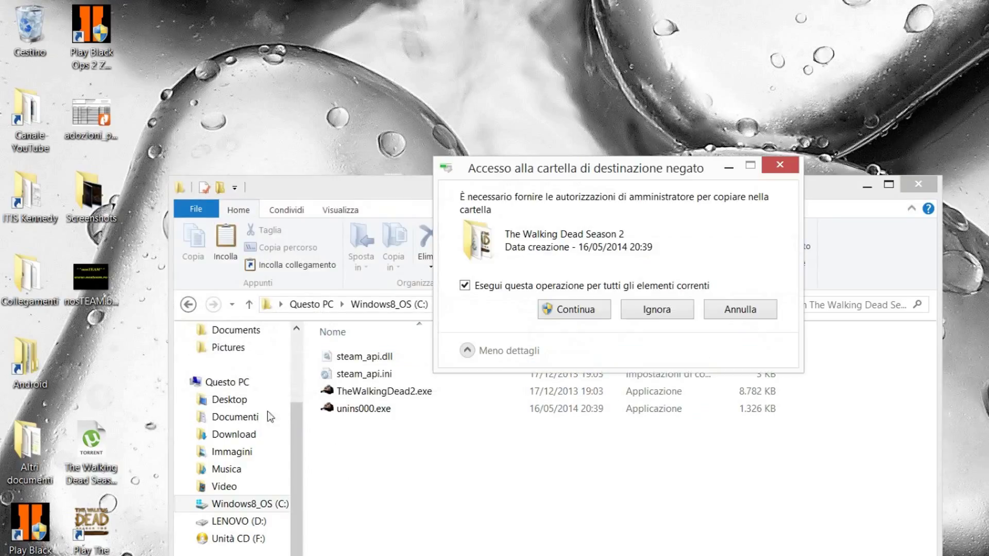
click(528, 369)
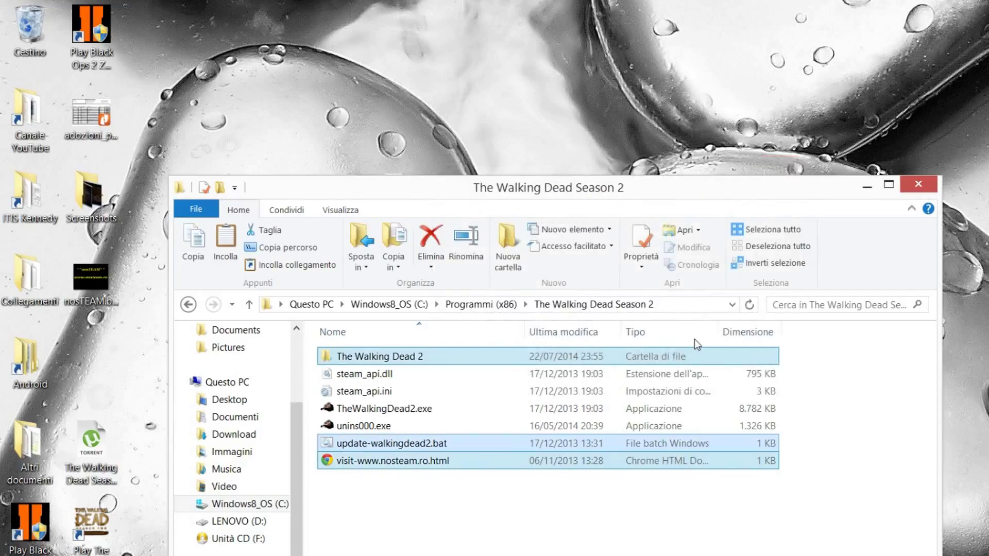
Close The Walking Dead Season 2 folder and move the 123 folder on the desktop closer to the other icons.
click(918, 184)
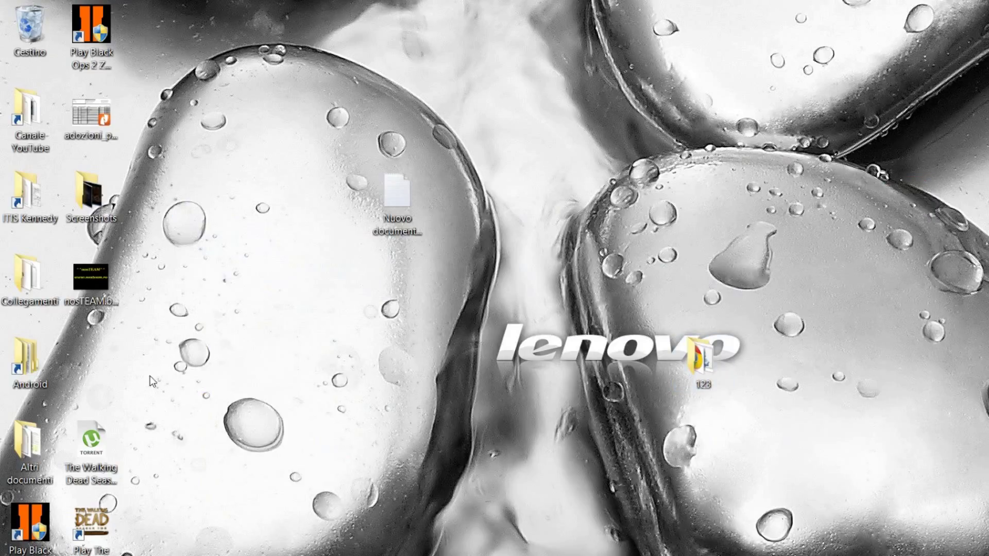
mouse_move(864, 384)
mouse_down()
mouse_move(711, 371)
mouse_move(368, 273)
mouse_move(362, 279)
mouse_up()
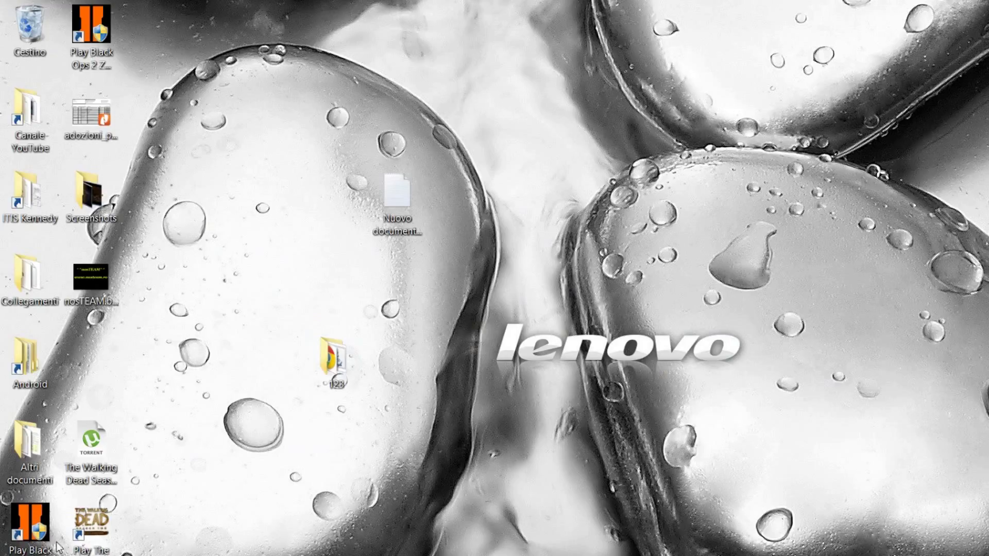